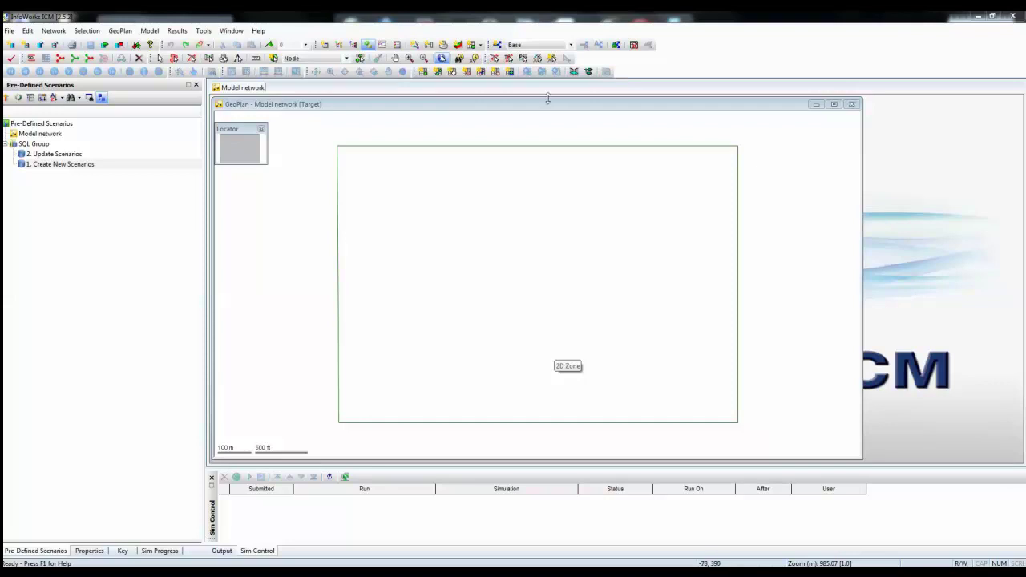
Start and cancel a new scenario, then open the stored '1. Create New Scenarios' query
left_click(497, 45)
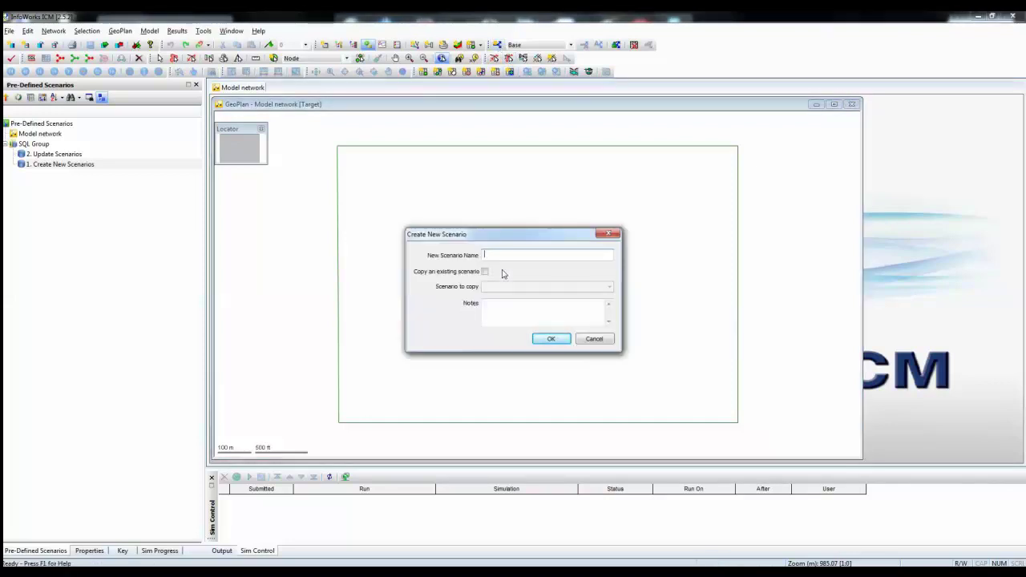
left_click(591, 338)
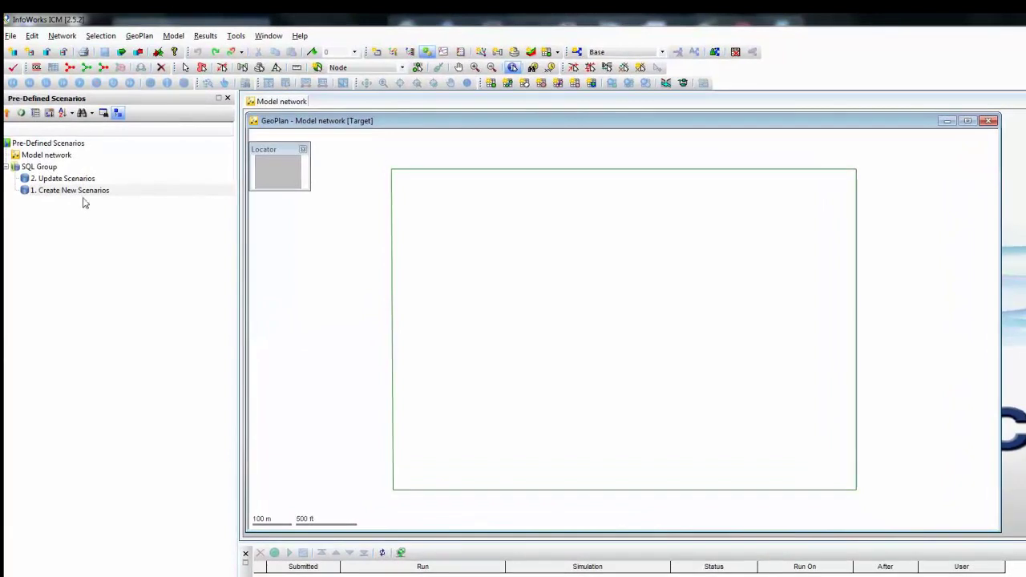
mouse_move(80, 193)
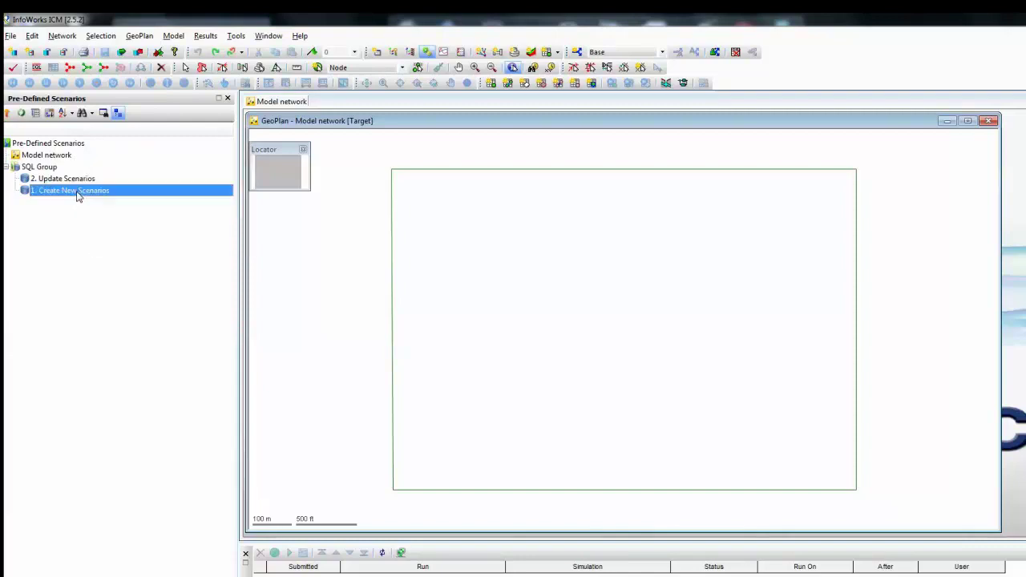
right_click(78, 196)
left_click(101, 199)
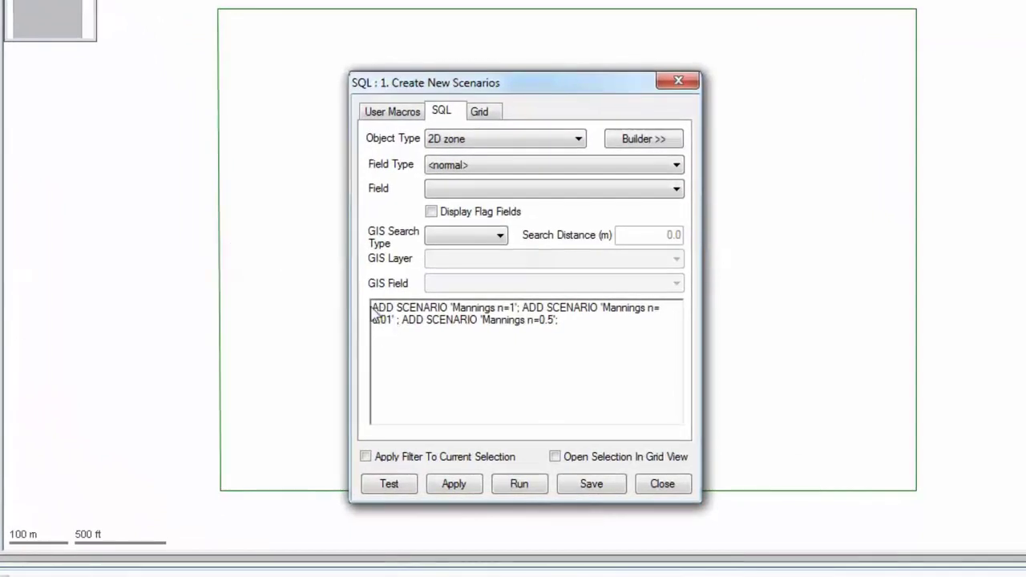
Review the ADD SCENARIO statements for Mannings n=1, 0.01 and 0.5, then close the query
left_click_drag(373, 307, 520, 301)
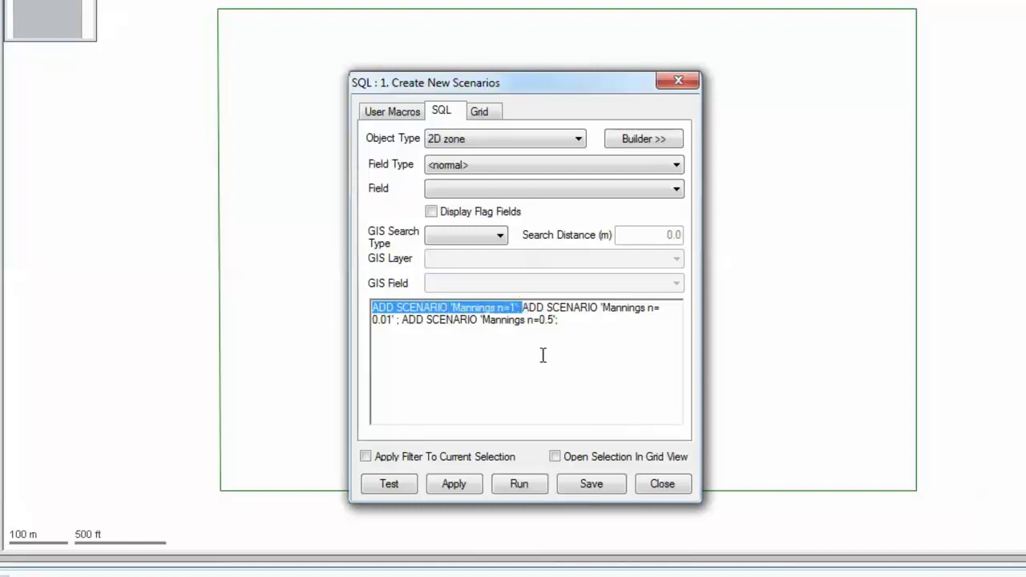
left_click_drag(524, 306, 398, 326)
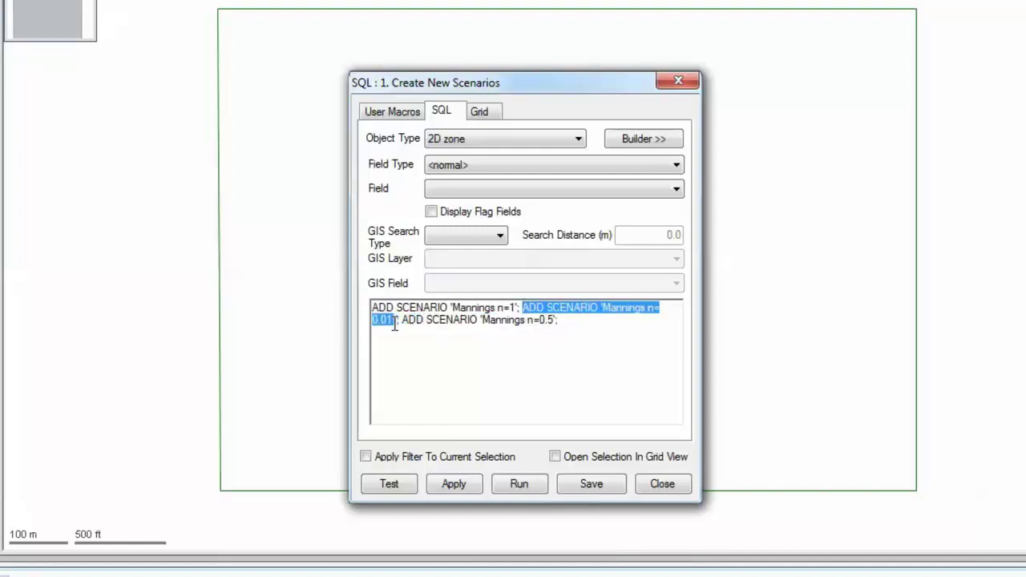
left_click_drag(402, 319, 553, 321)
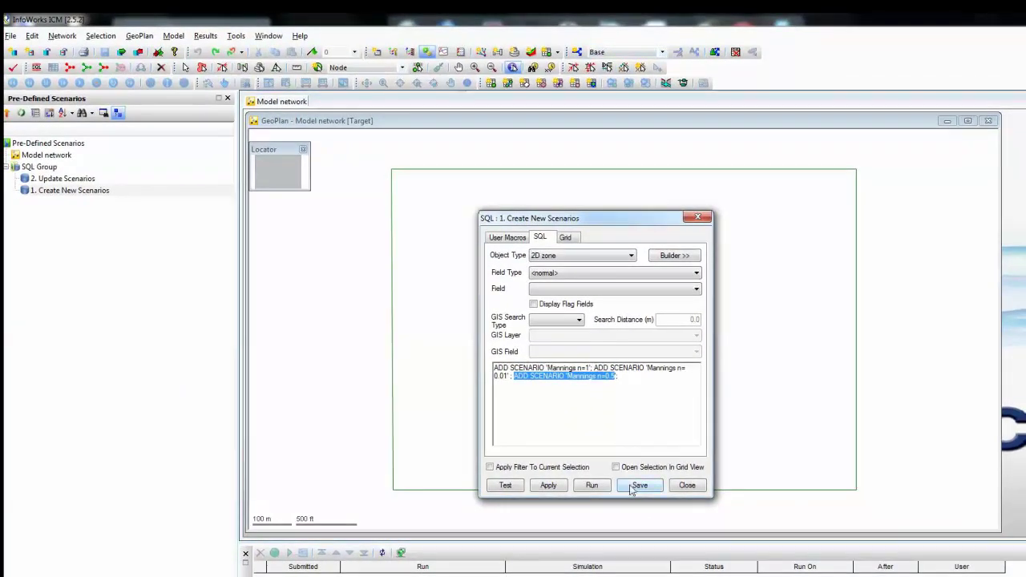
left_click(679, 488)
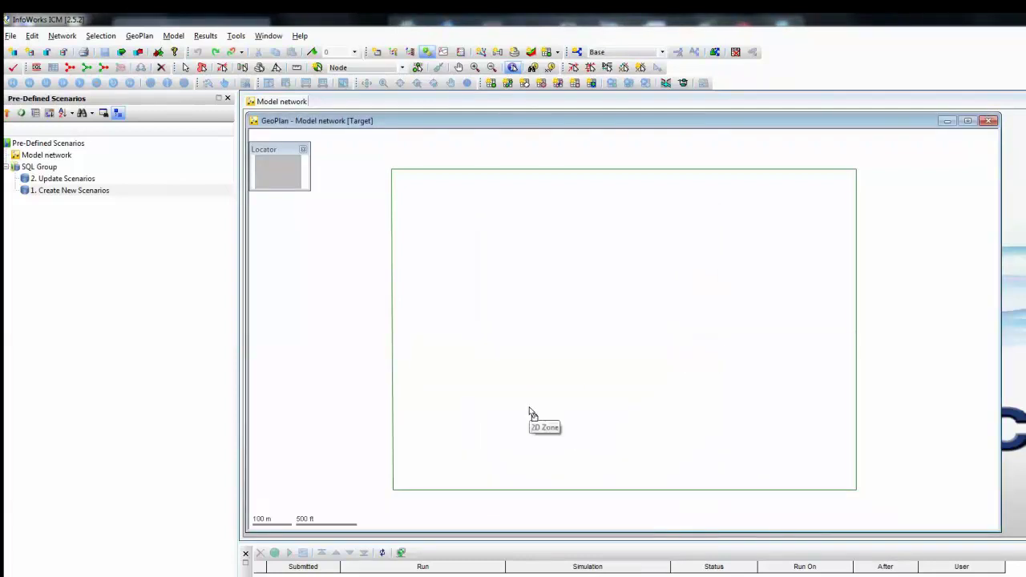
Run '1. Create New Scenarios' on the GeoPlan and check the three new scenarios in the list
left_click_drag(91, 195, 330, 261)
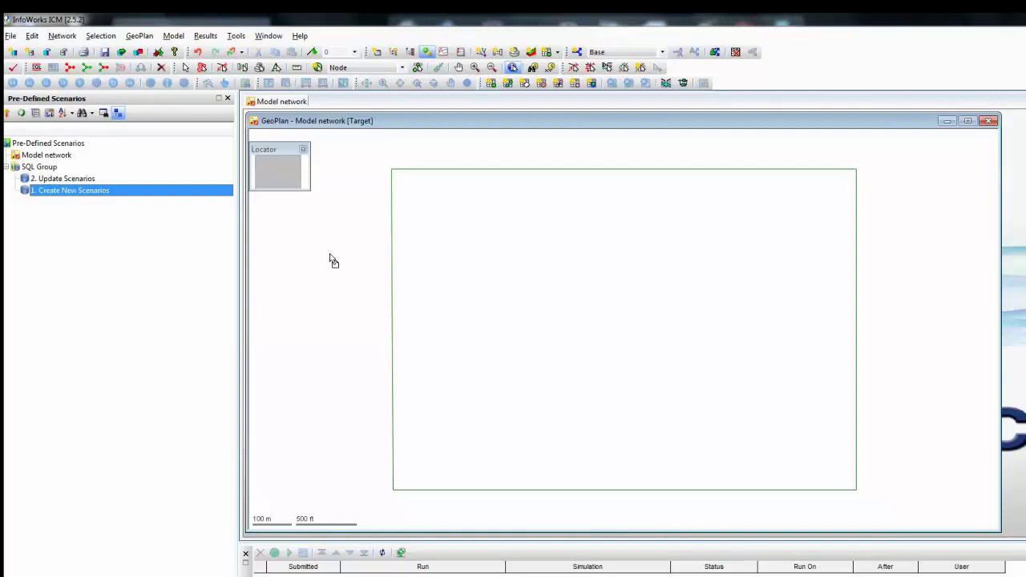
left_click(635, 53)
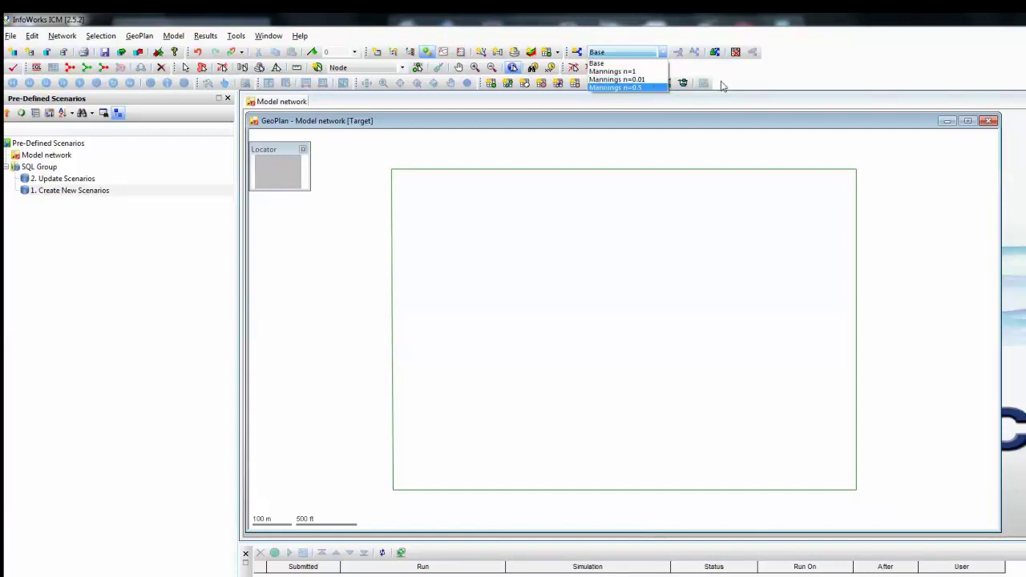
left_click(213, 279)
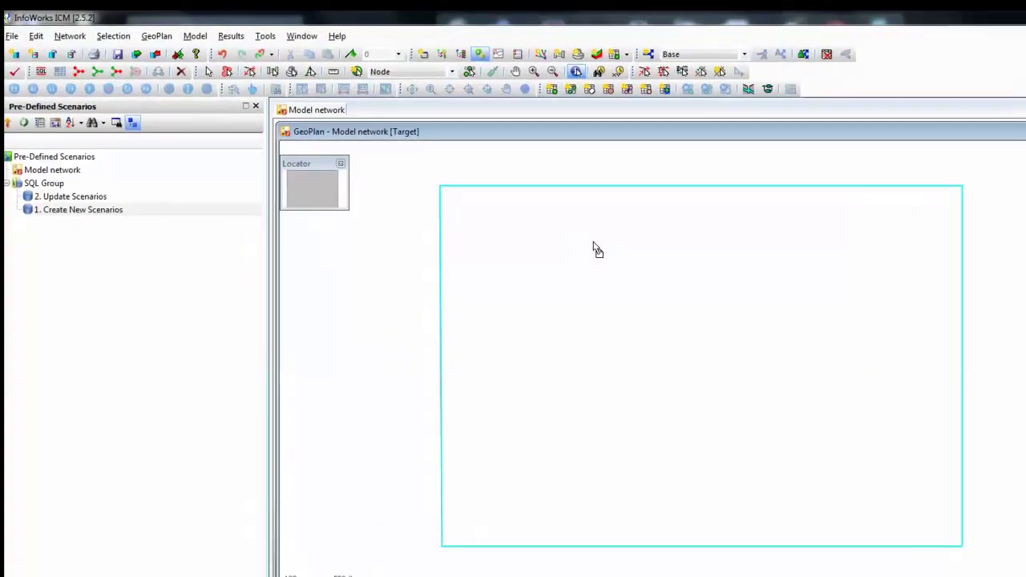
Inspect the 2D zone's current roughness, then select the '2. Update Scenarios' query
left_click(597, 250)
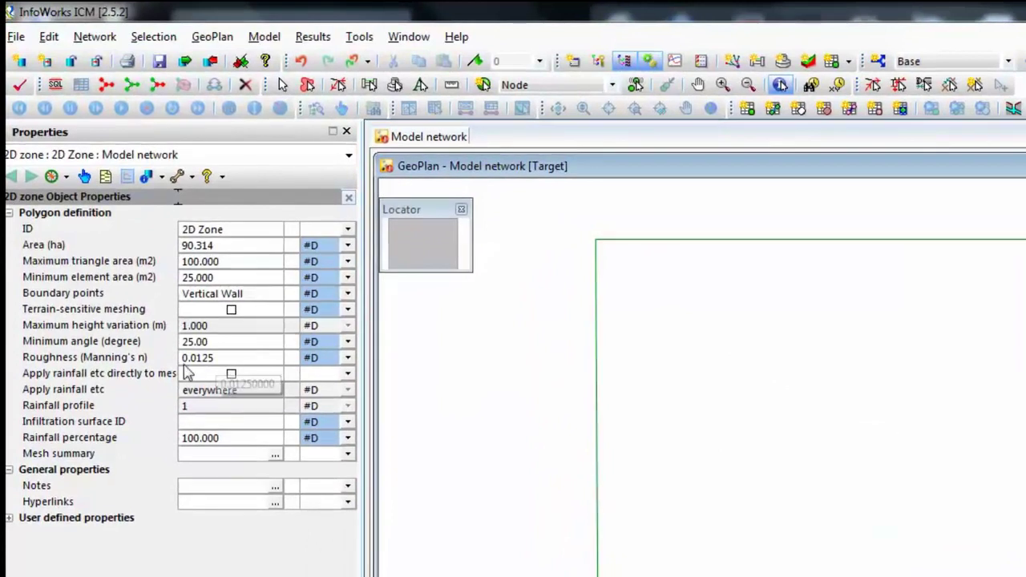
left_click(232, 359)
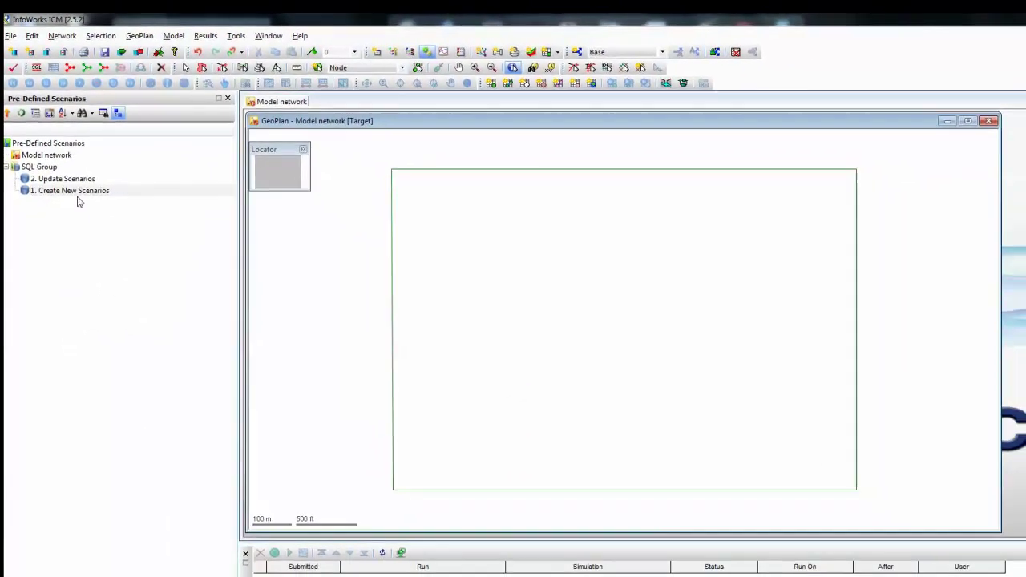
left_click(66, 180)
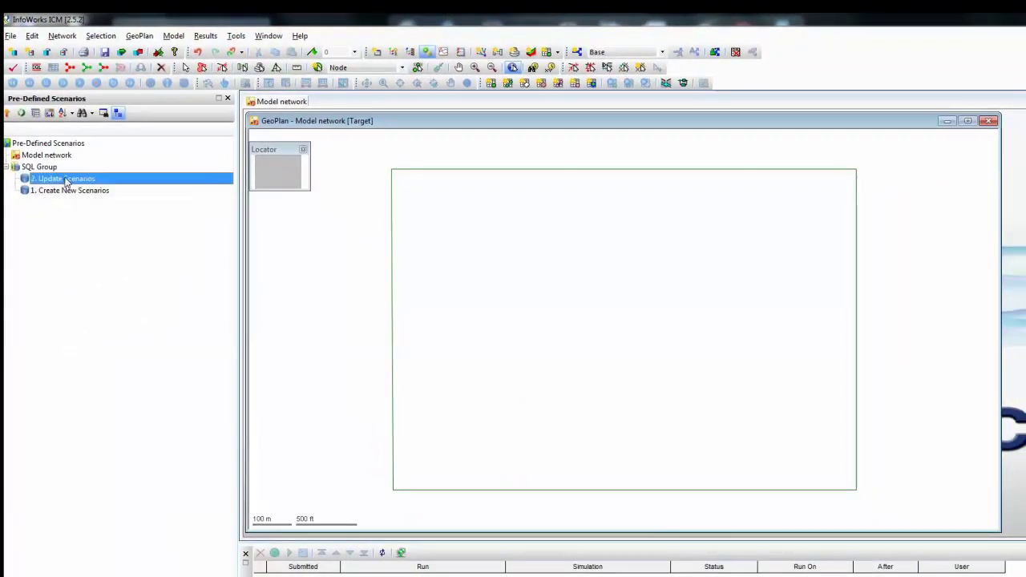
Open the stored '2. Update Scenarios' query
right_click(66, 181)
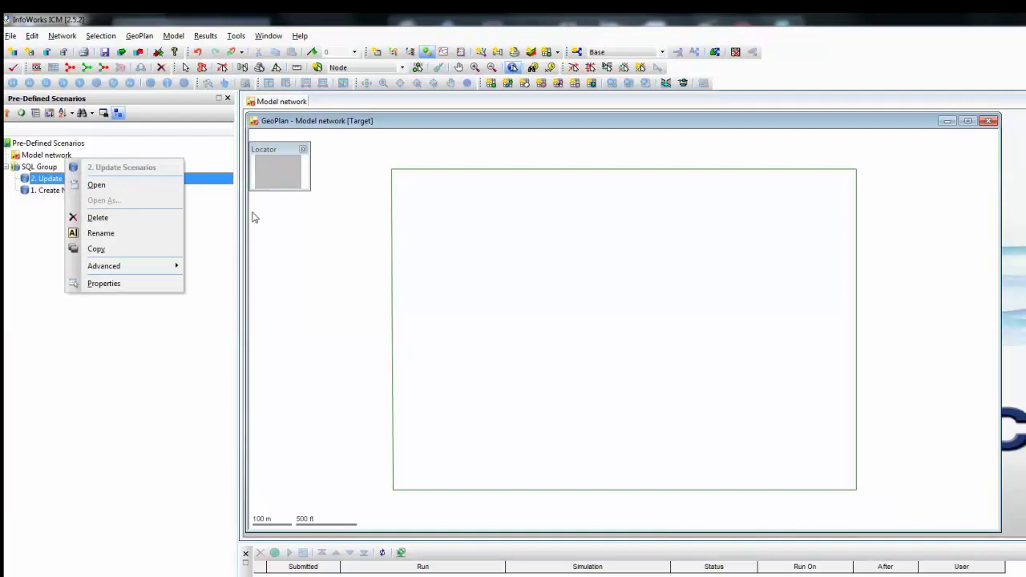
left_click(409, 121)
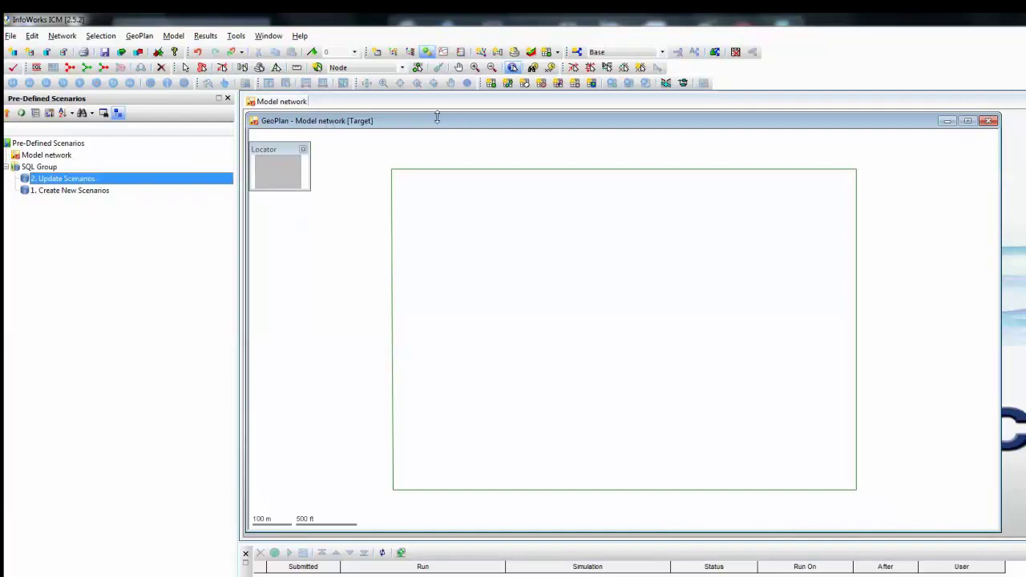
right_click(93, 181)
left_click(125, 186)
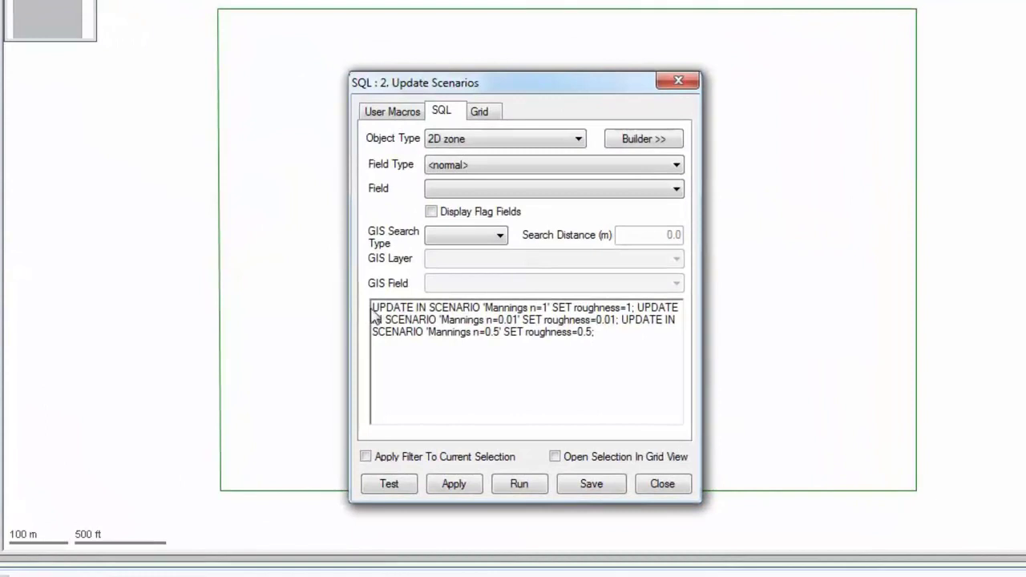
Review the UPDATE statements setting 2D zone roughness to 1, 0.01 and 0.5
left_click_drag(373, 308, 635, 308)
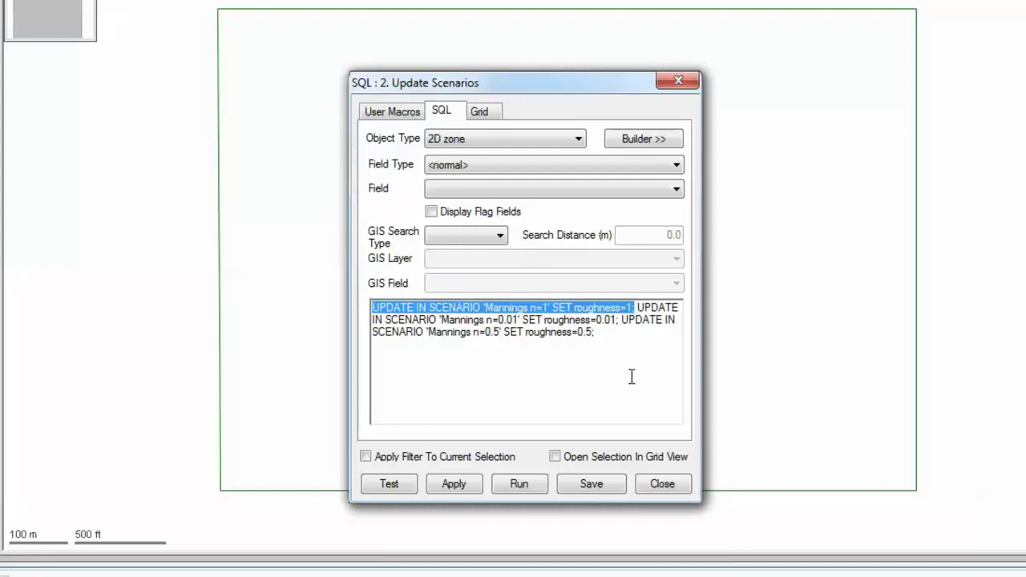
left_click_drag(640, 307, 614, 322)
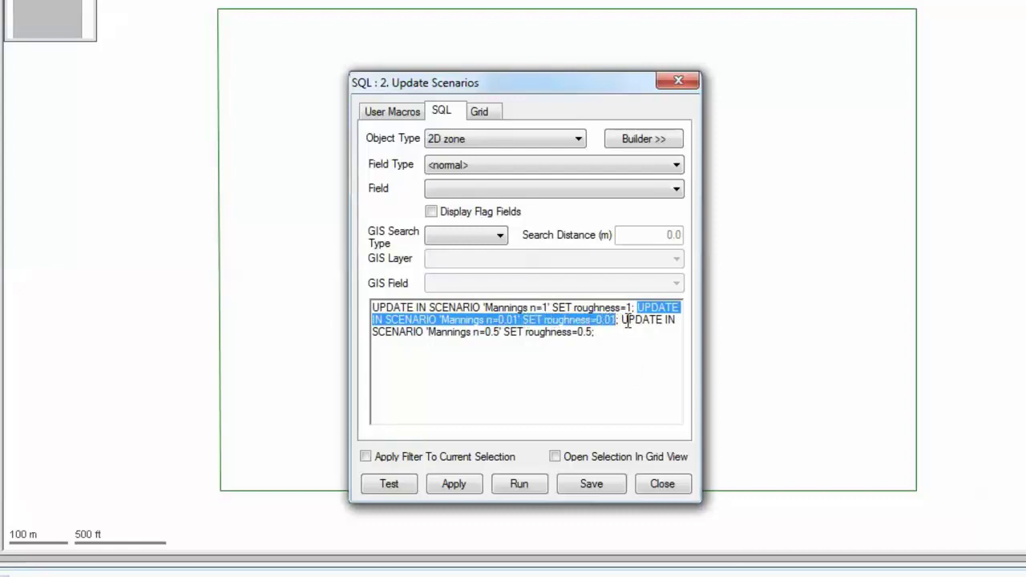
left_click_drag(621, 319, 590, 337)
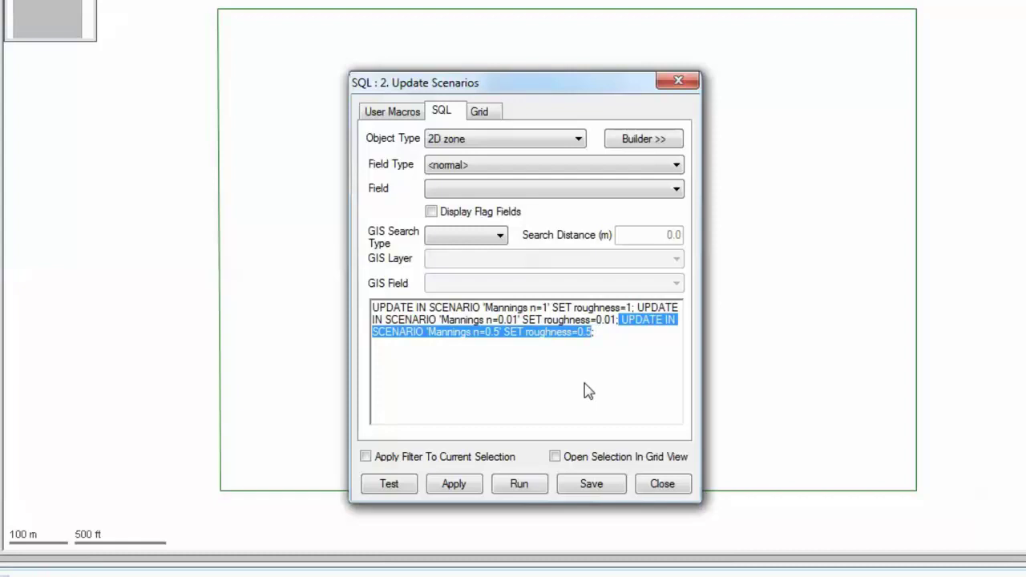
Close the Update Scenarios query editor and return to the network map
left_click(662, 483)
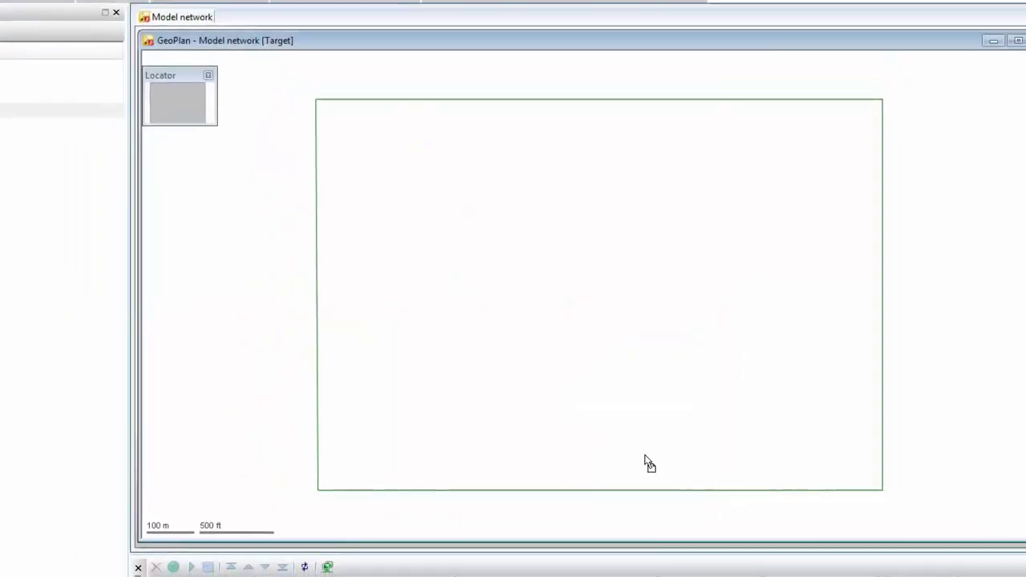
left_click(67, 181)
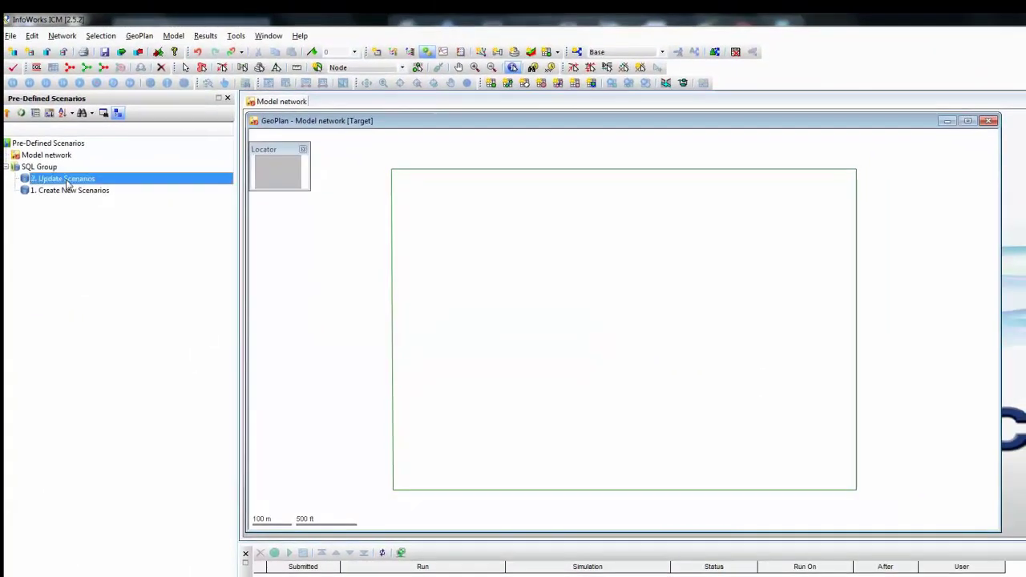
left_click(318, 217)
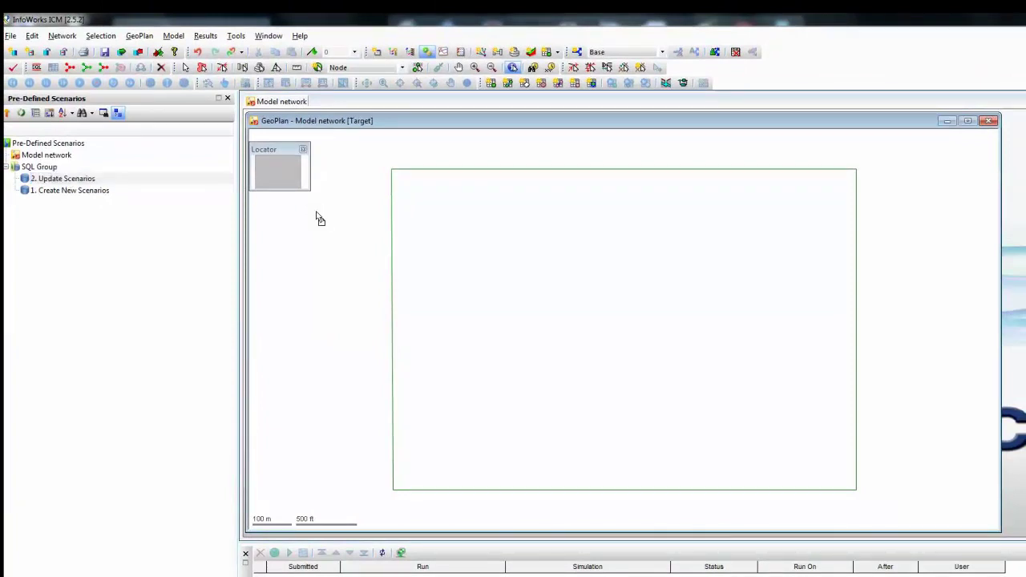
Switch to the Mannings n=0.01 scenario and confirm the 2D zone roughness reads 0.01
left_click(653, 52)
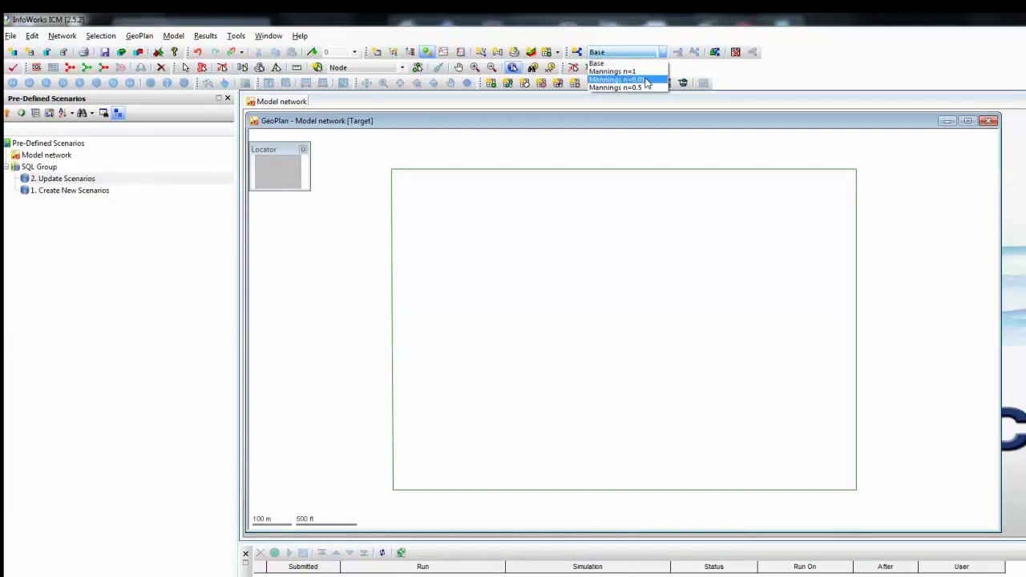
left_click(616, 79)
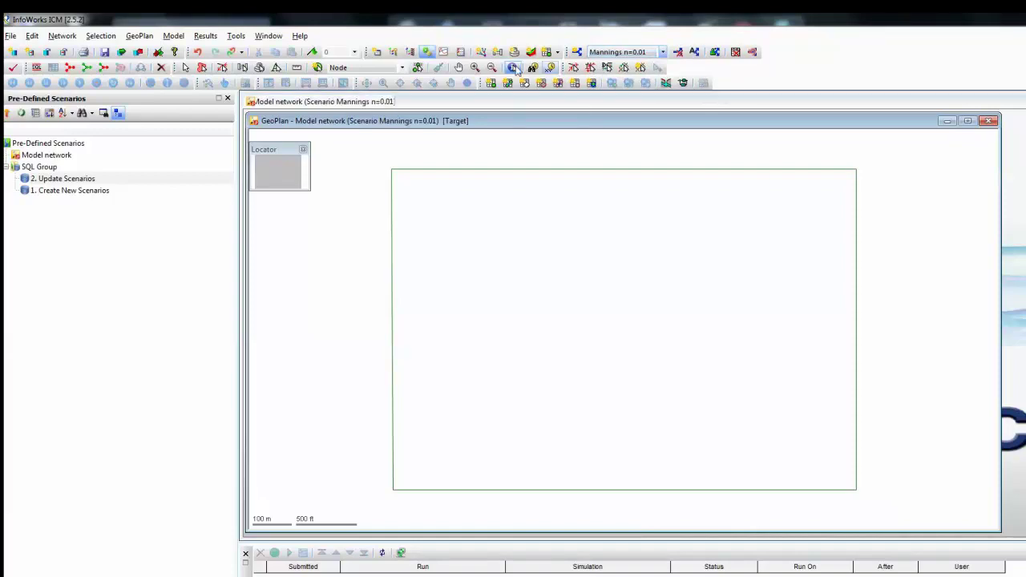
left_click(531, 246)
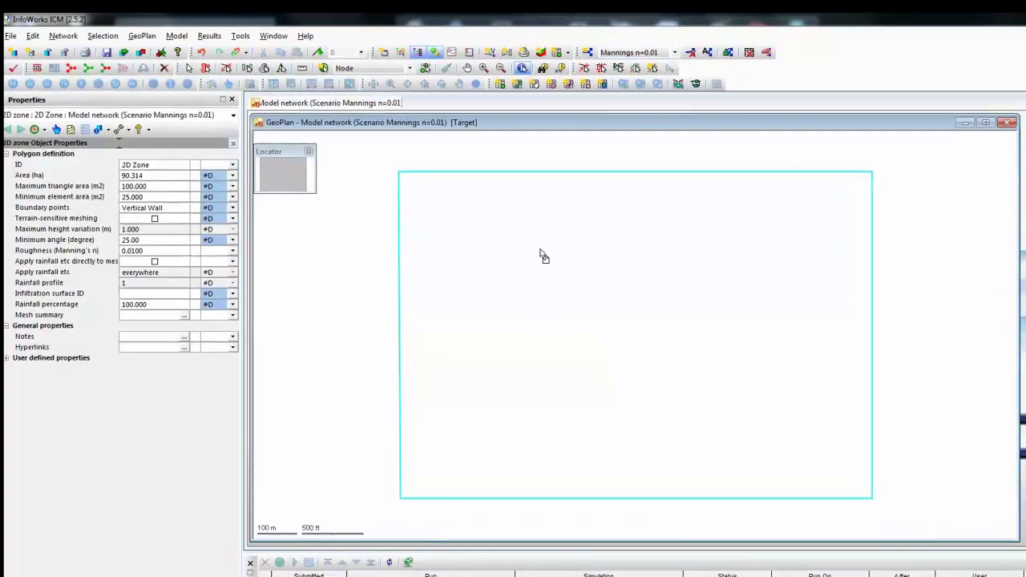
left_click(132, 251)
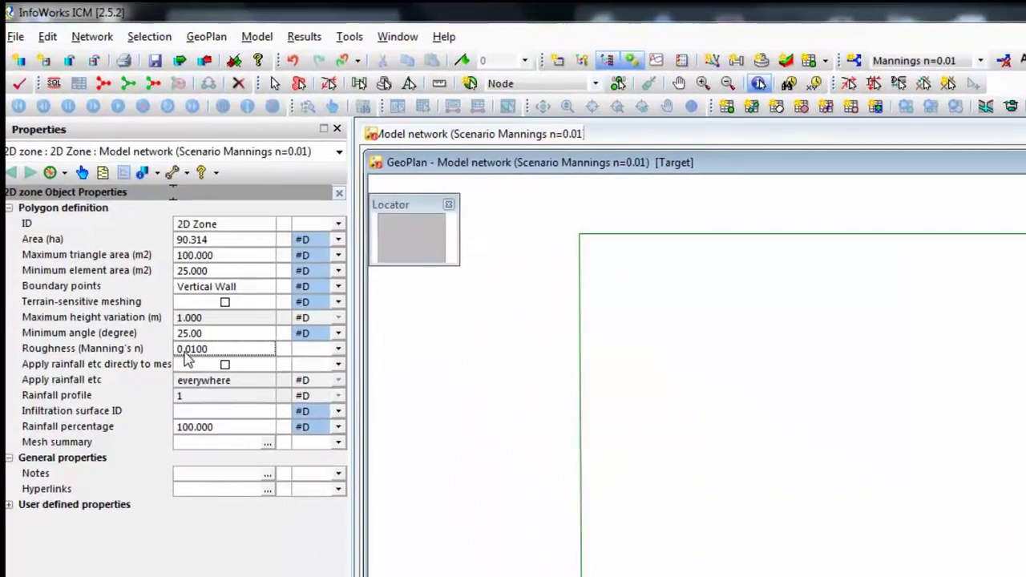
mouse_move(184, 358)
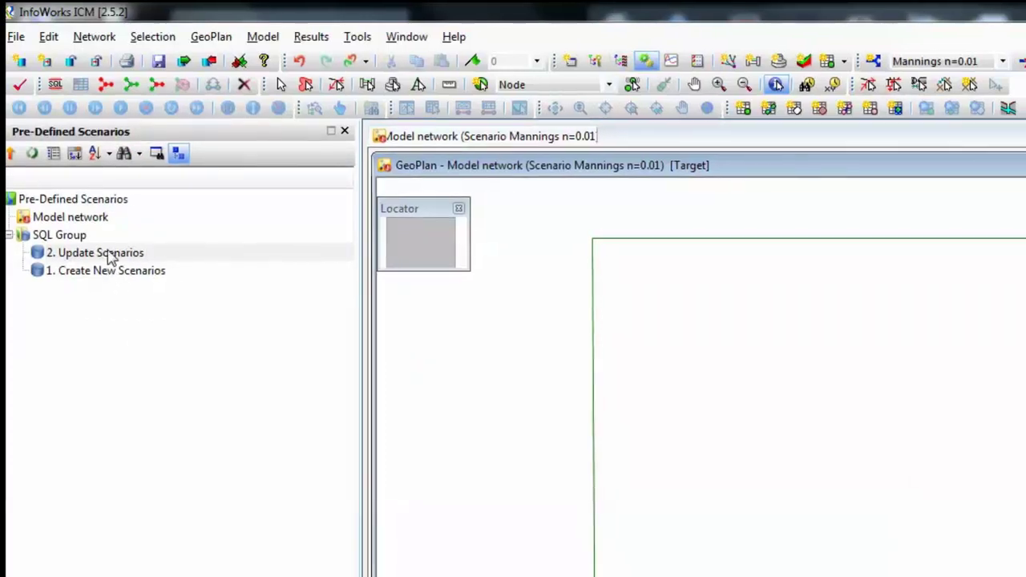
Review both stored queries in the SQL Group, then use Undo SQL to revert the network
mouse_move(109, 255)
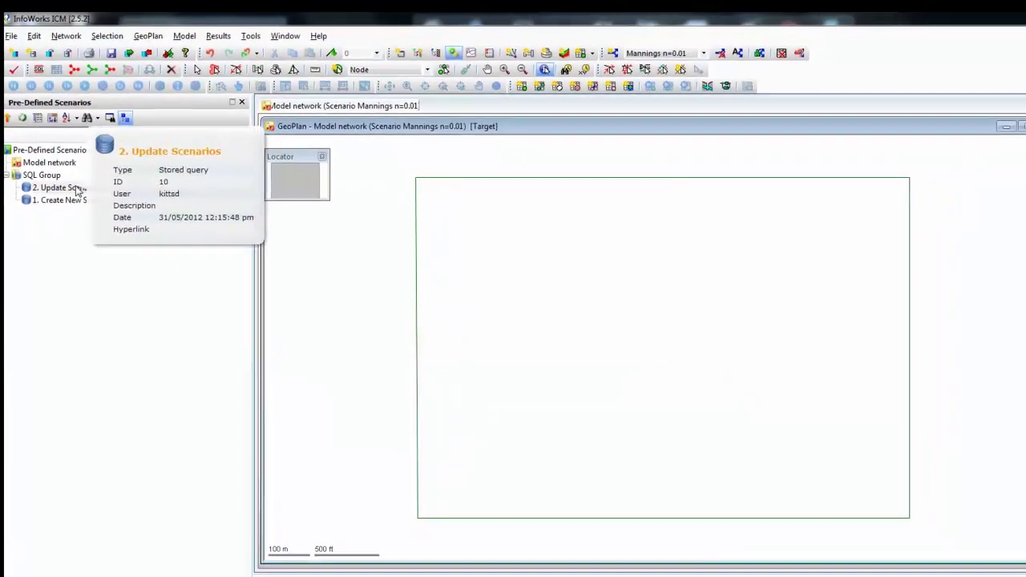
mouse_move(79, 221)
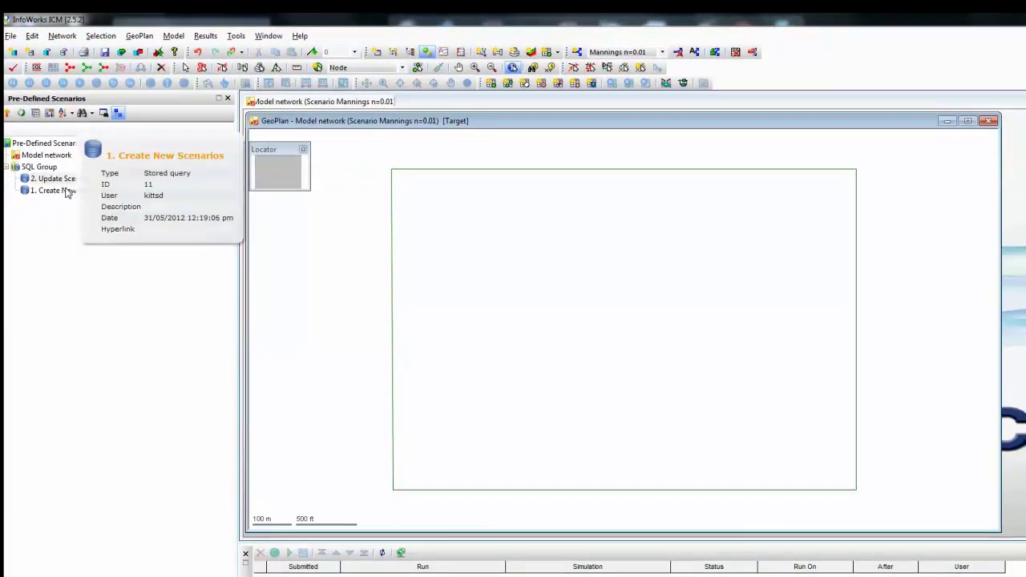
left_click(67, 192)
left_click(66, 180)
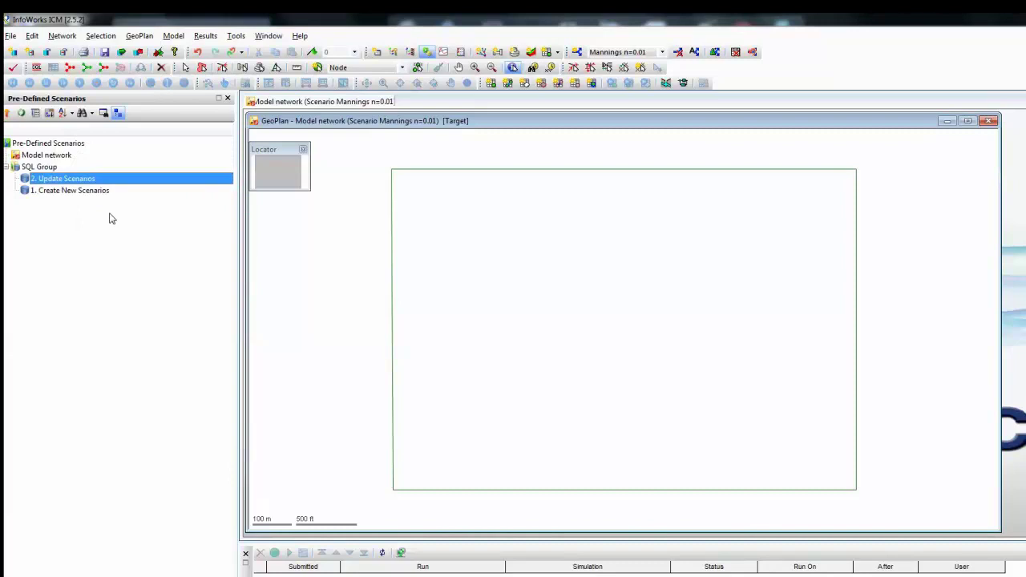
left_click(197, 53)
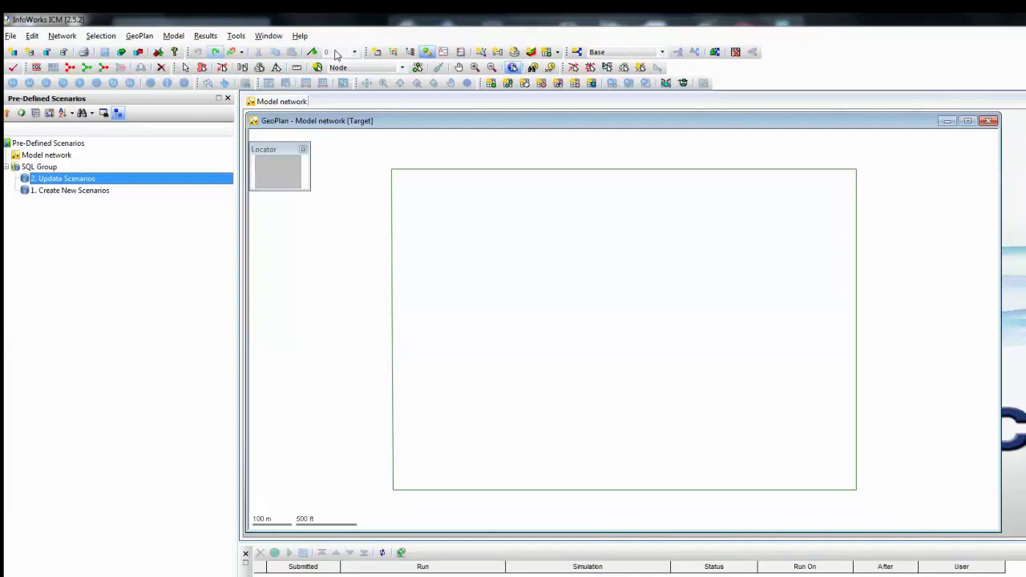
Drag the SQL Group onto the GeoPlan and confirm running both queries
left_click(607, 53)
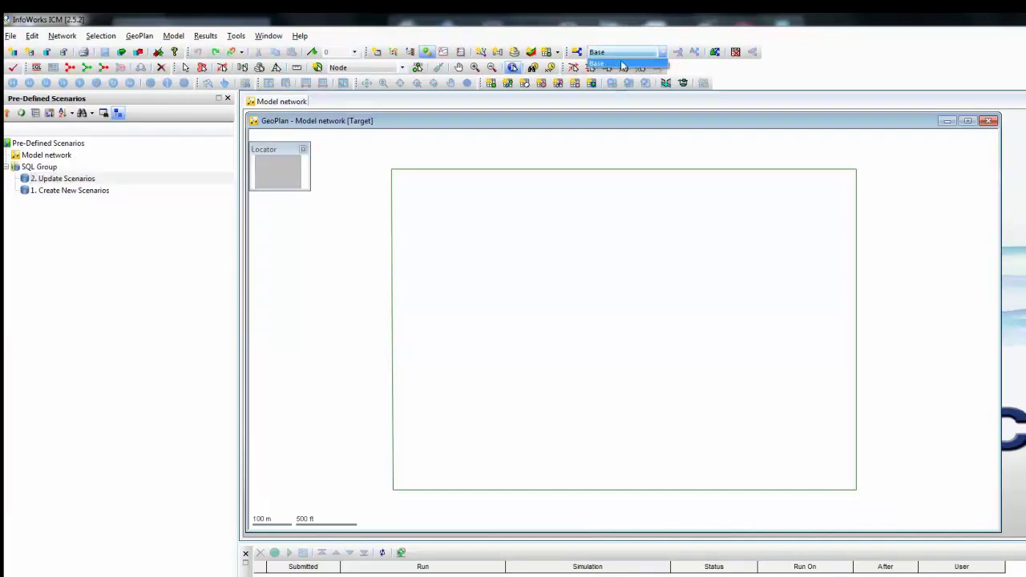
left_click(35, 168)
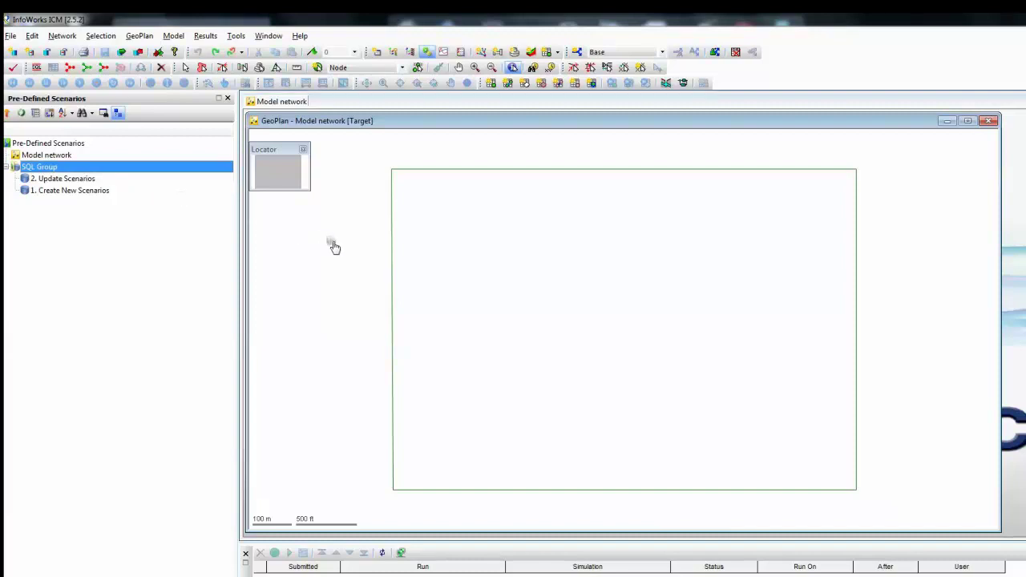
left_click_drag(335, 248, 335, 248)
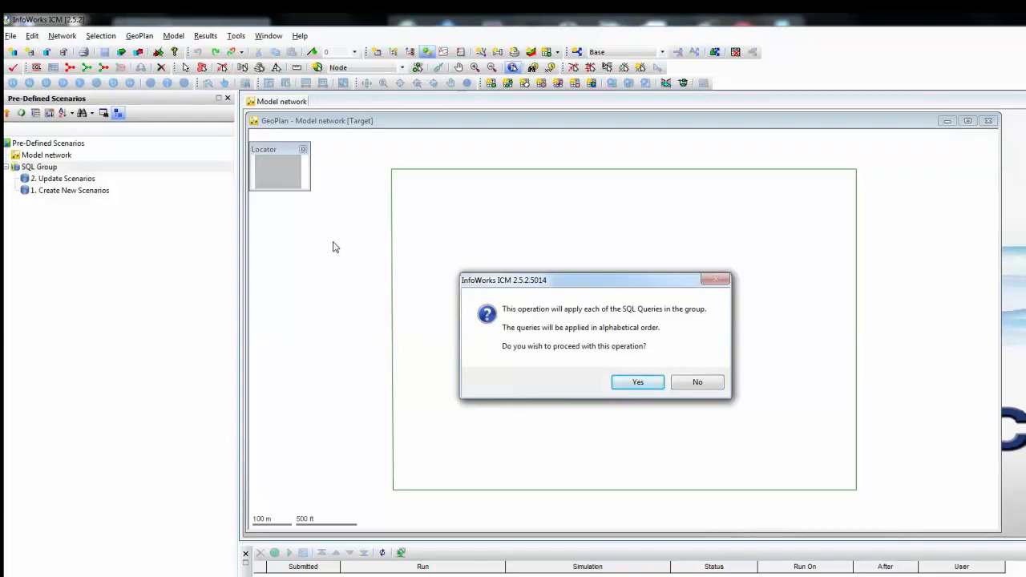
left_click(638, 385)
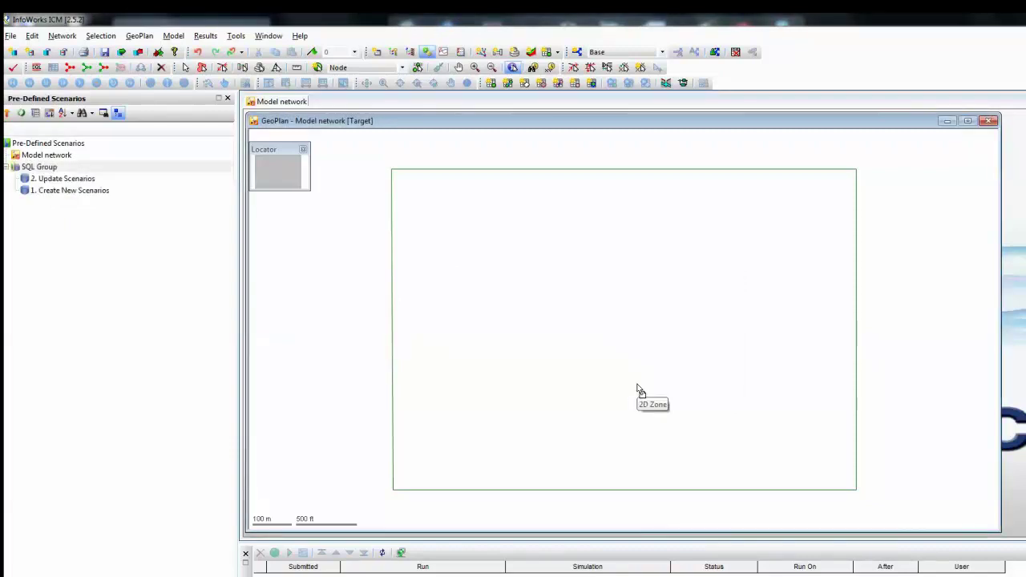
Select the Mannings n=0.5 scenario and confirm the 2D zone roughness reads 0.5
left_click(609, 53)
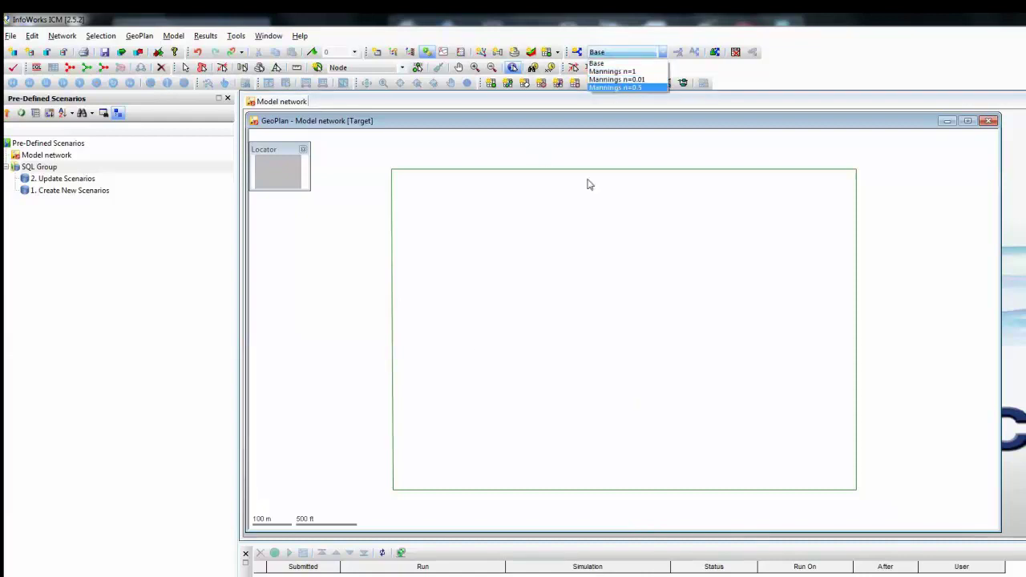
left_click(622, 86)
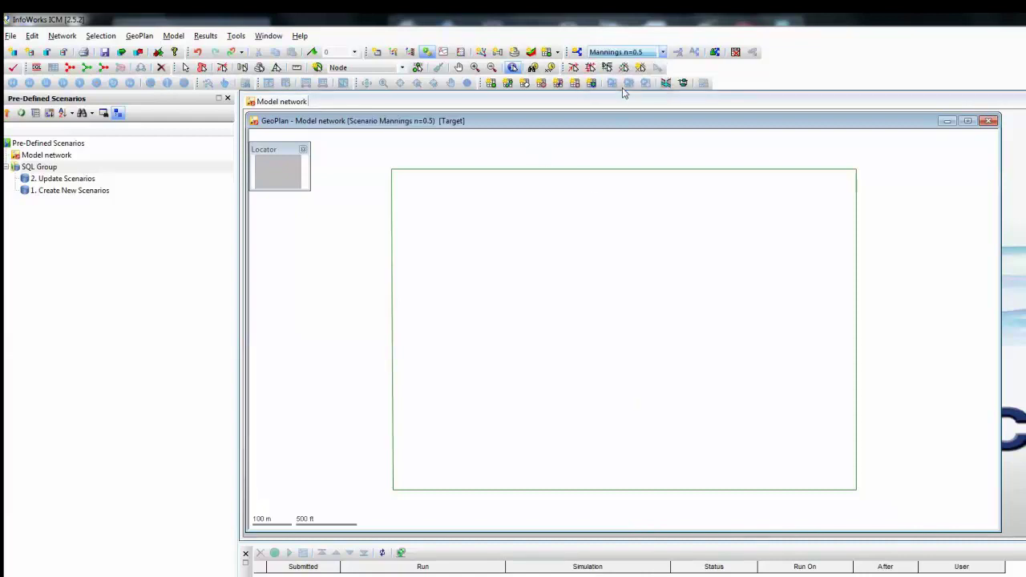
left_click(559, 221)
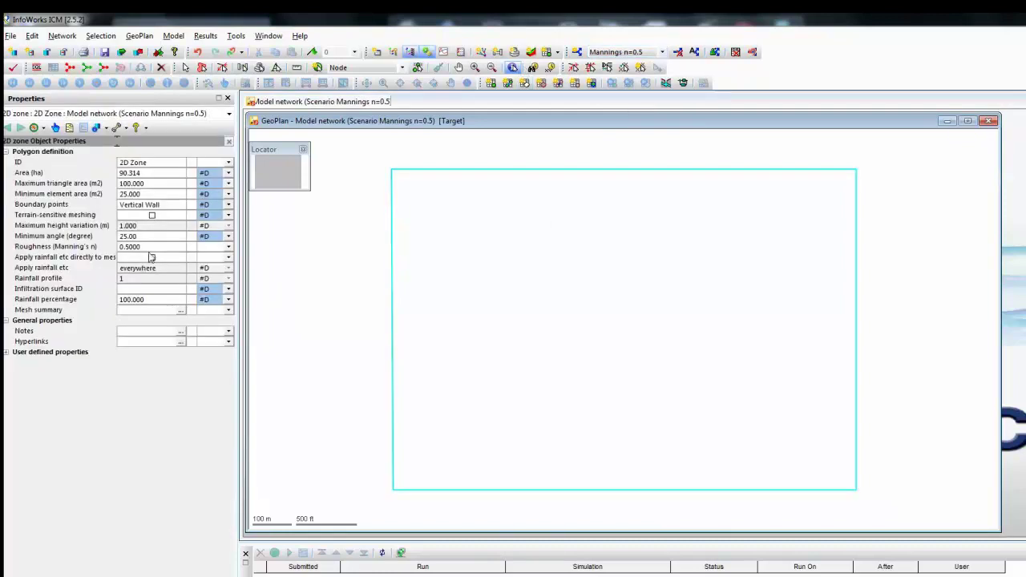
mouse_move(142, 254)
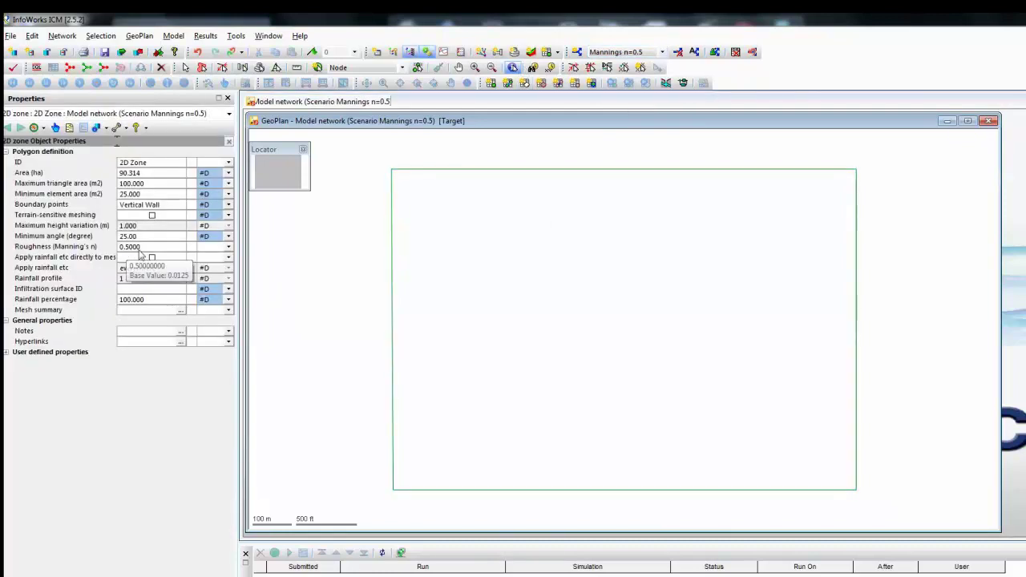